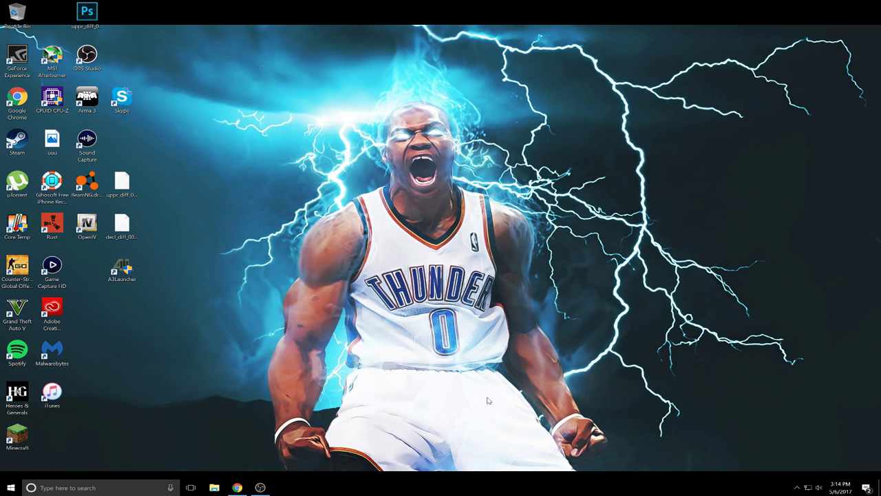
Open the Xbox app and view the available gamerpics through the profile's customization page
left_click(96, 488)
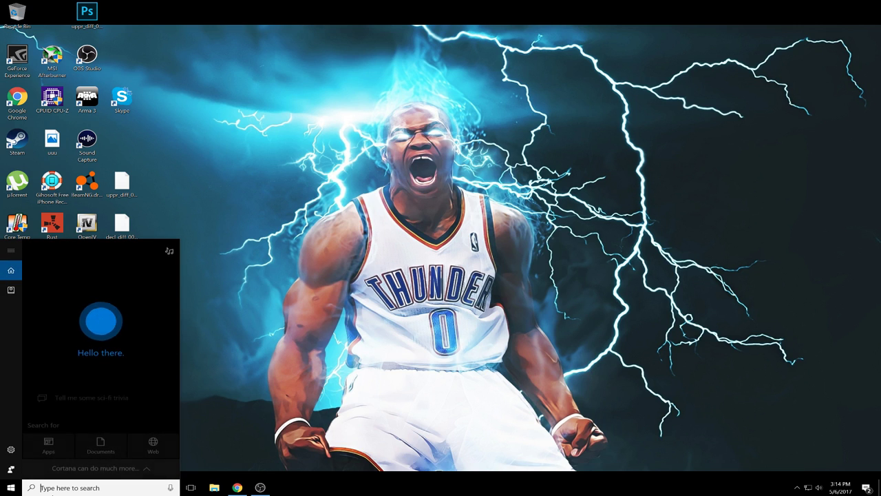
type("xb")
key("Return")
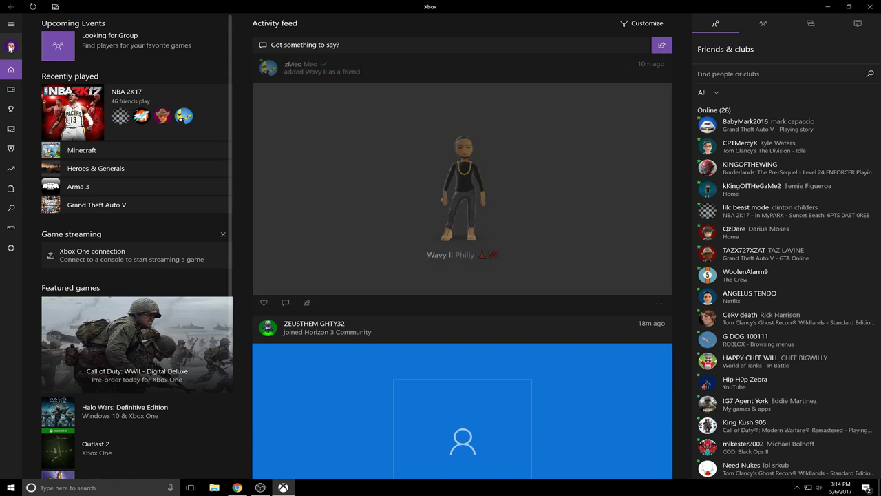
left_click(11, 47)
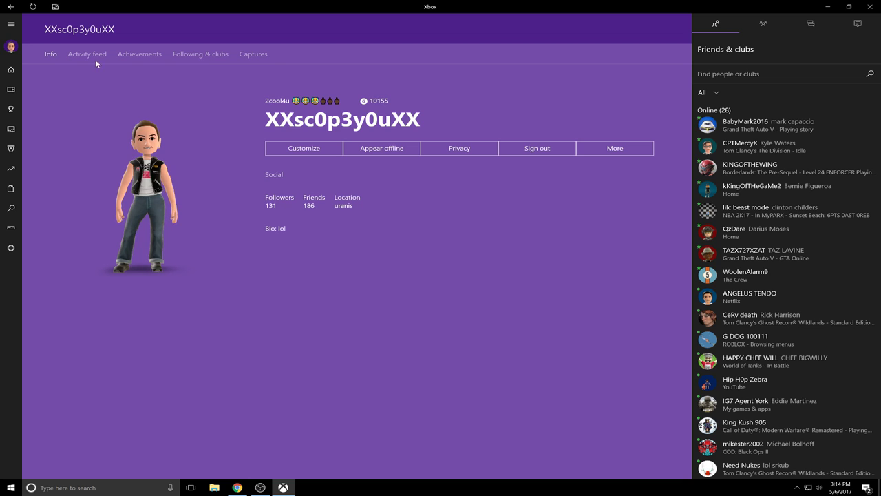
left_click(303, 148)
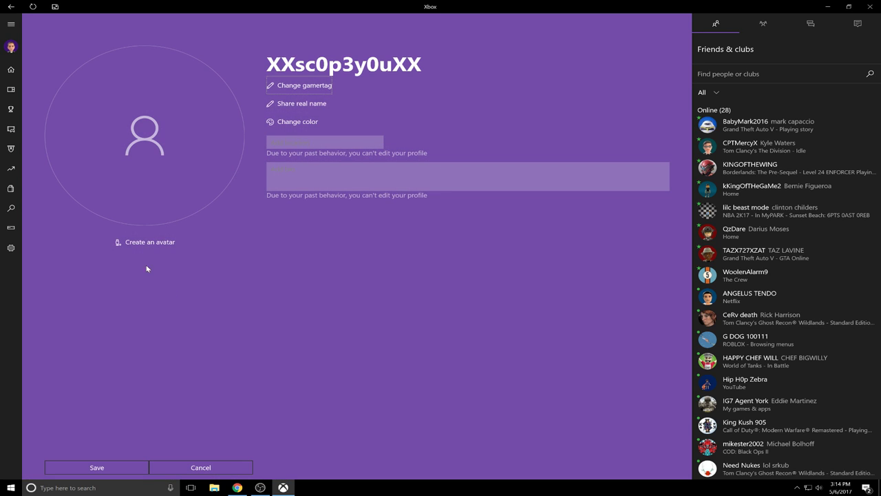
left_click(151, 158)
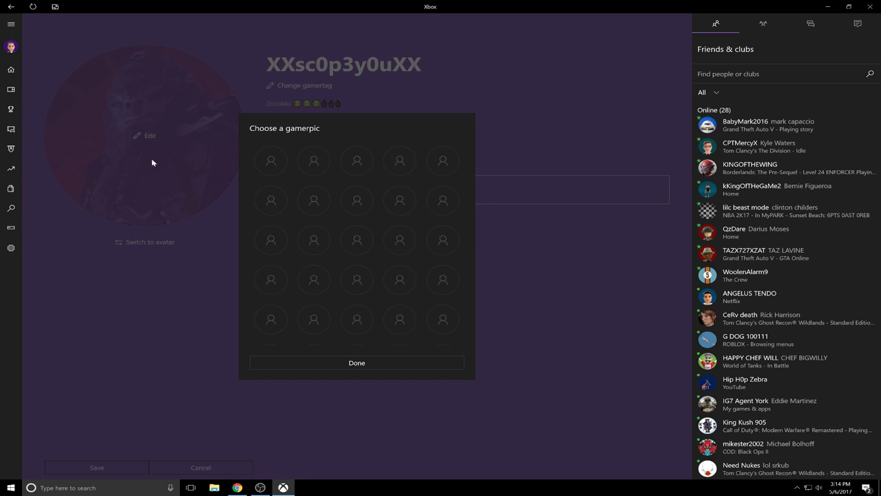
left_click(367, 363)
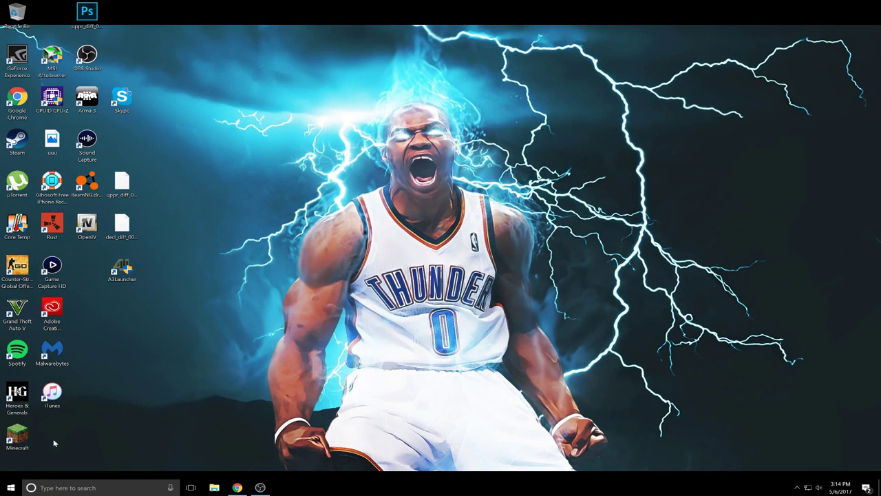
Search the Windows Store for "xbox beta" and launch the Xbox (beta) app
left_click(78, 484)
type("store")
key("Return")
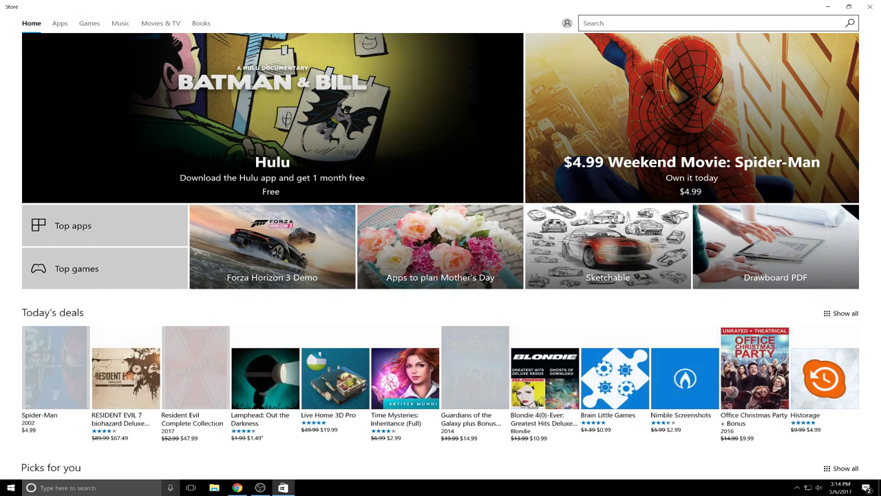
left_click(708, 22)
type("xbox")
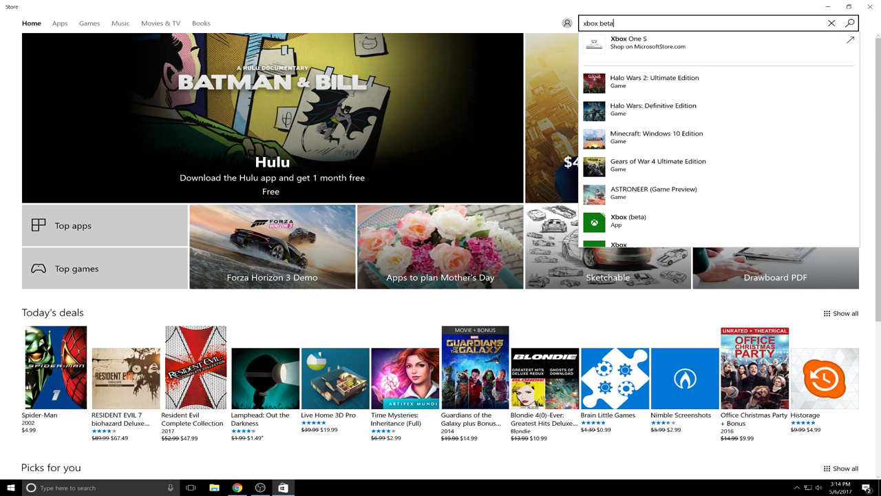
type(" beta")
left_click(654, 44)
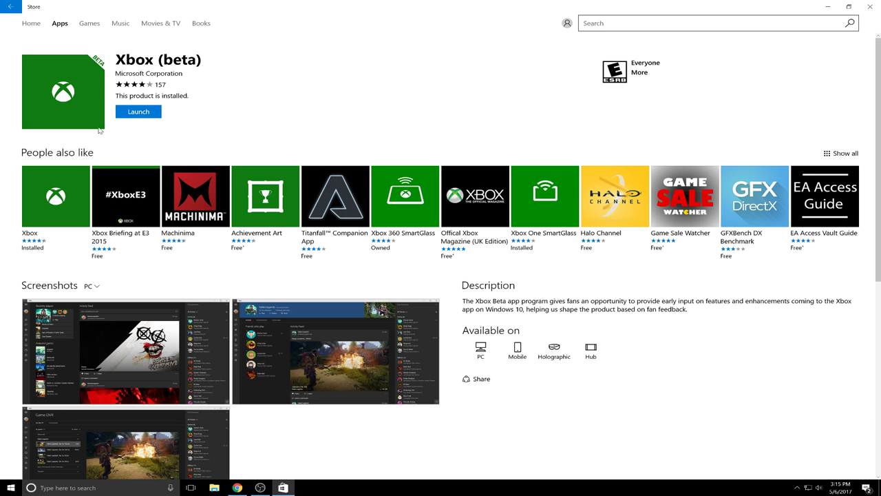
left_click(152, 112)
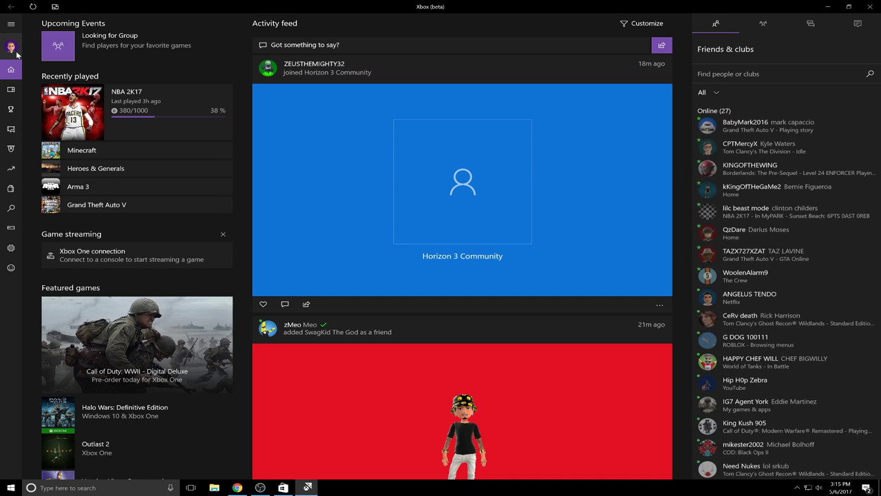
In the profile's customization, switch from avatar to gamerpic and view the file chooser for a custom picture
left_click(12, 48)
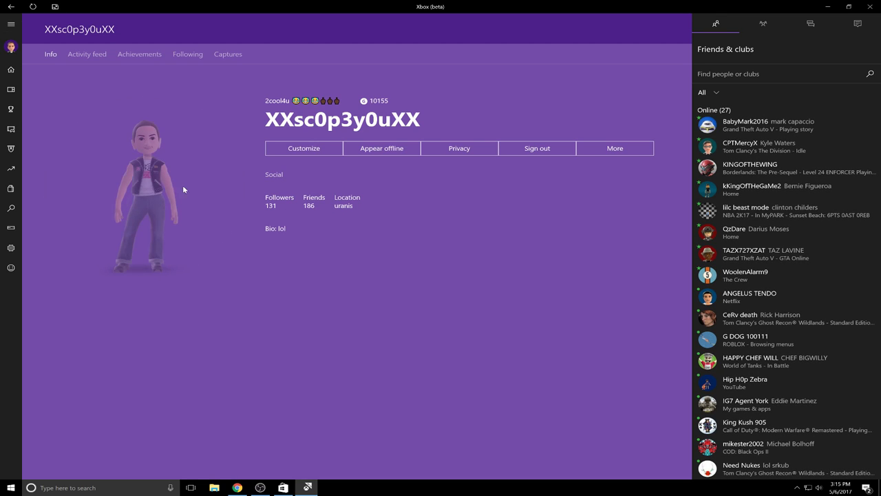
left_click(289, 151)
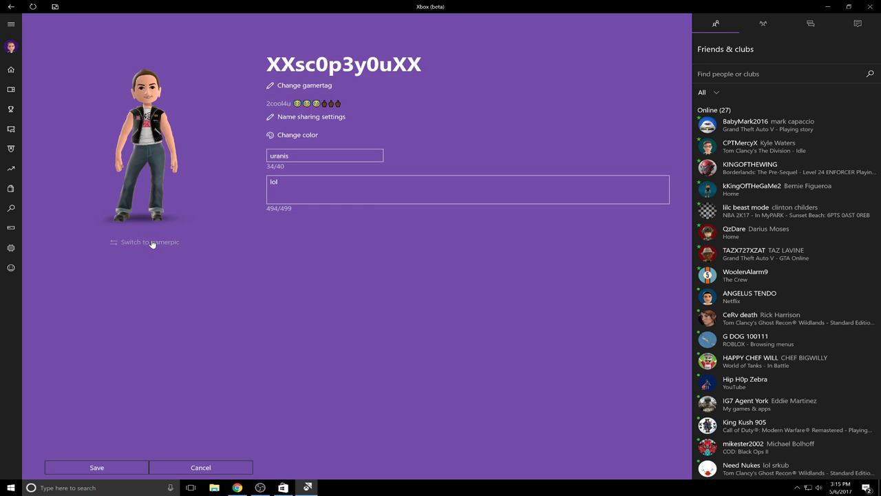
left_click(153, 242)
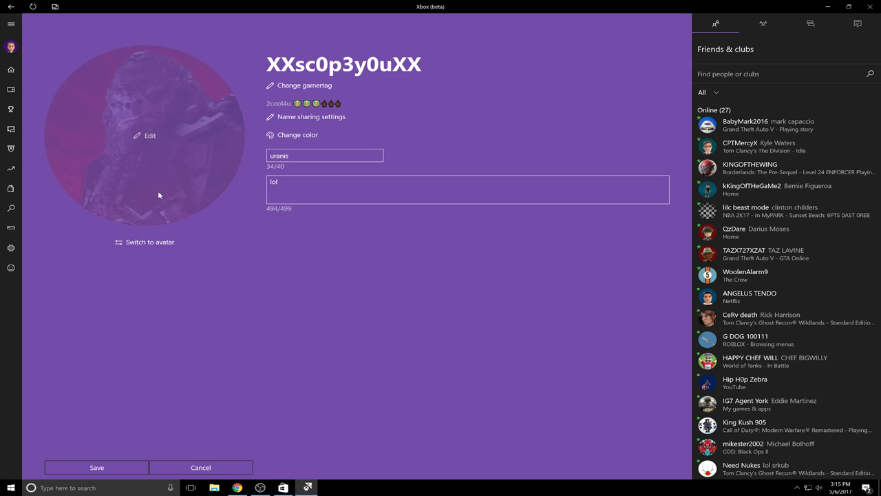
left_click(151, 135)
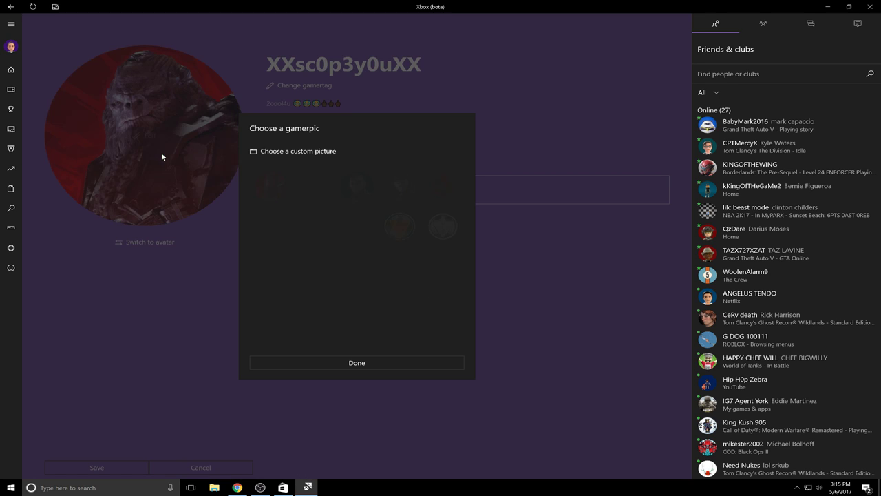
left_click(255, 150)
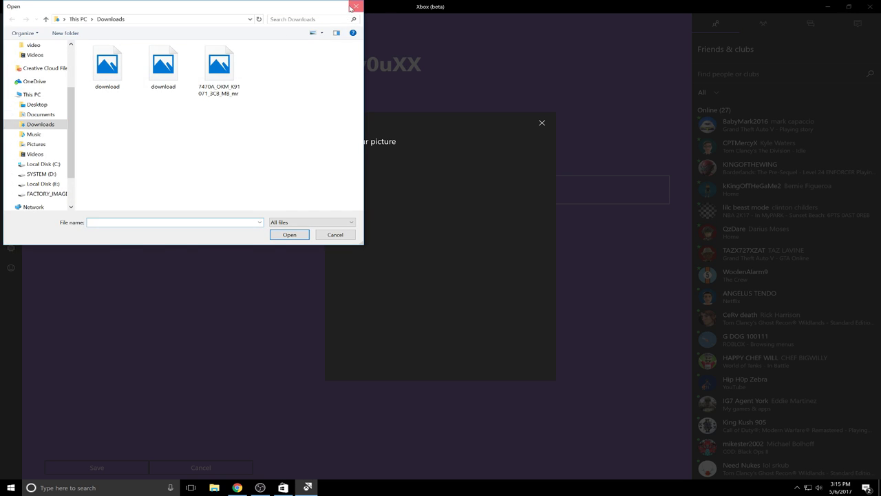
left_click(356, 6)
Switch to Chrome and save the enlarged Russell Westbrook image as a JPEG in the Downloads folder
left_click(232, 488)
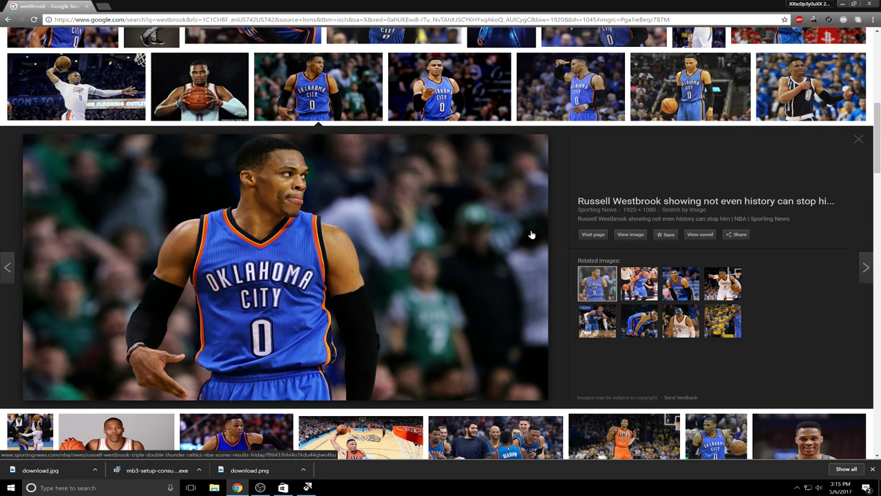
right_click(326, 265)
left_click(368, 337)
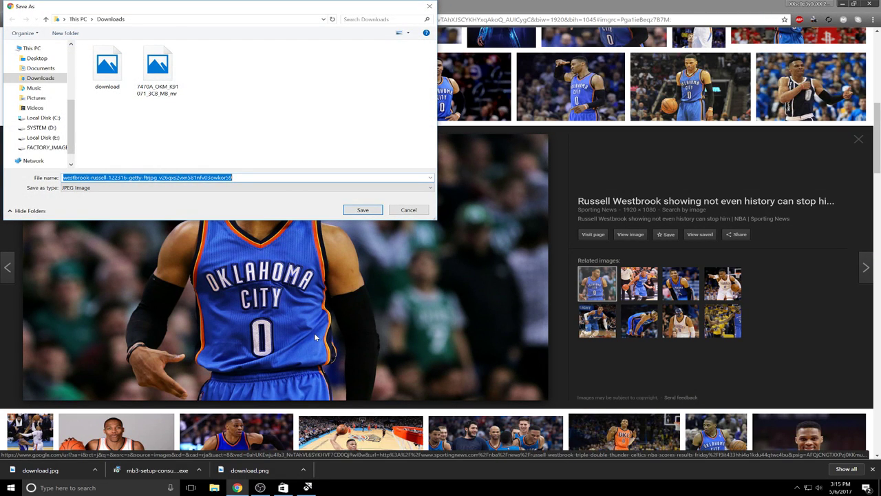
key("Return")
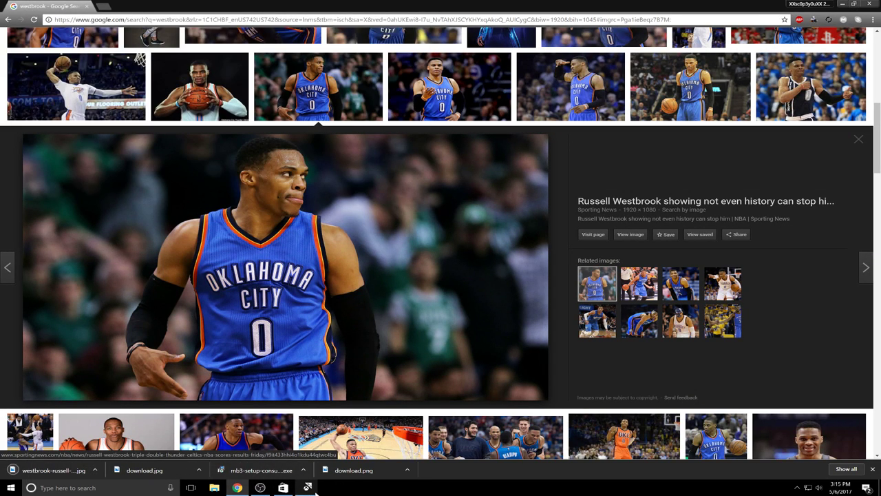
Return to Xbox (beta) and load the downloaded Westbrook image as the custom gamerpic
left_click(307, 487)
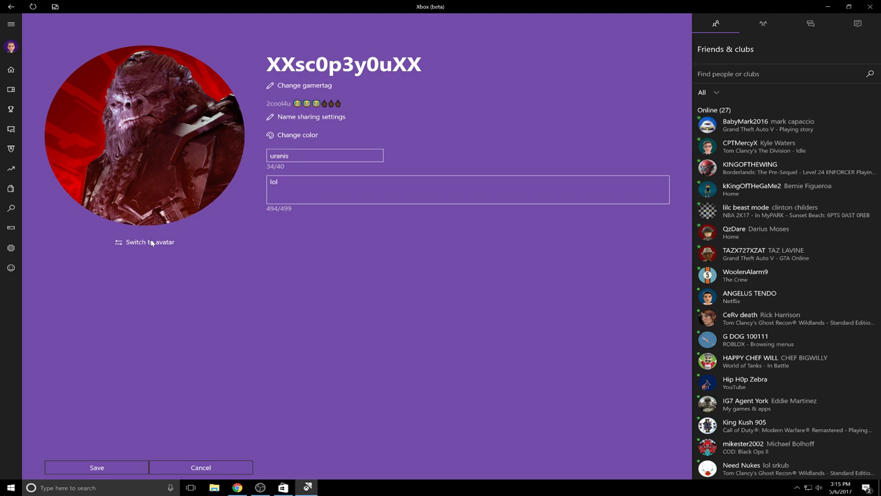
left_click(228, 172)
left_click(268, 149)
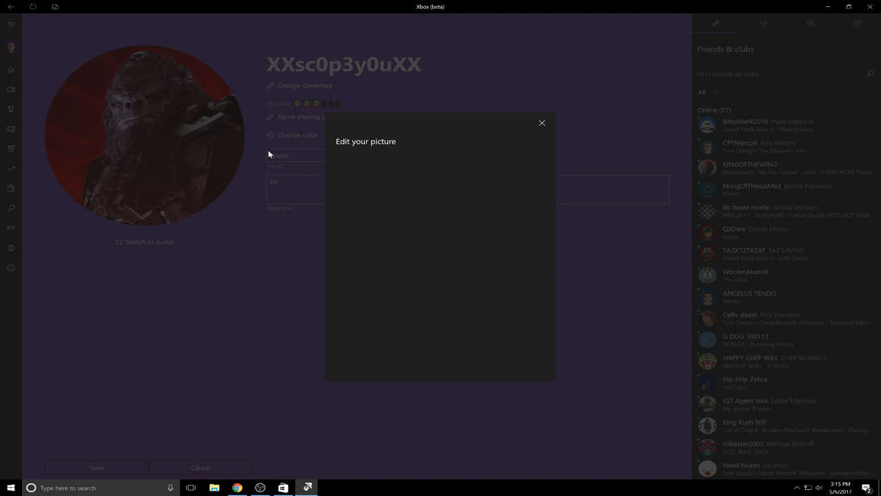
double_click(110, 86)
Center the player inside the circular crop and upload the picture as the gamerpic
left_click_drag(424, 322, 470, 255)
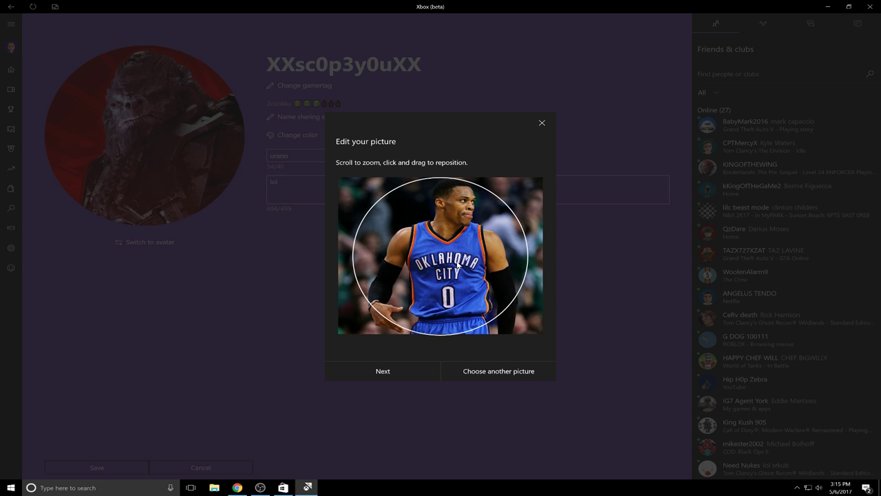
mouse_move(457, 265)
left_mouse_down()
mouse_move(406, 245)
mouse_move(452, 239)
mouse_move(451, 256)
left_mouse_up()
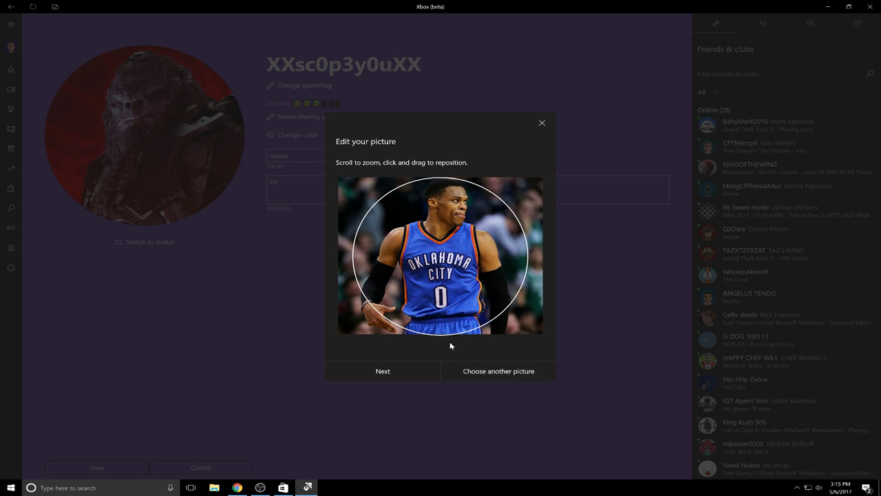
left_click(410, 367)
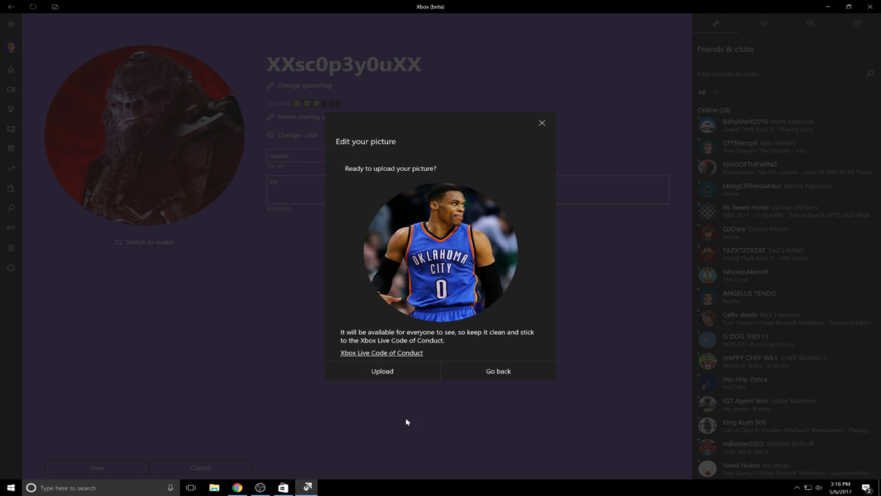
left_click(403, 372)
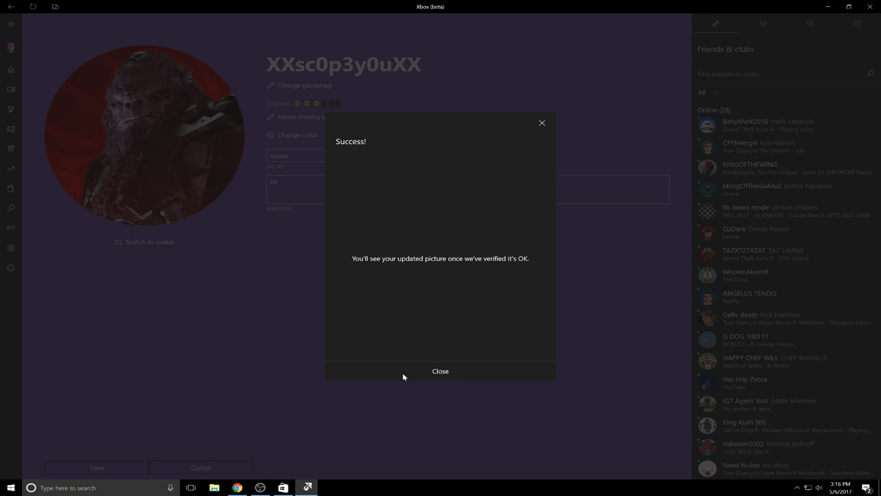
left_click(457, 369)
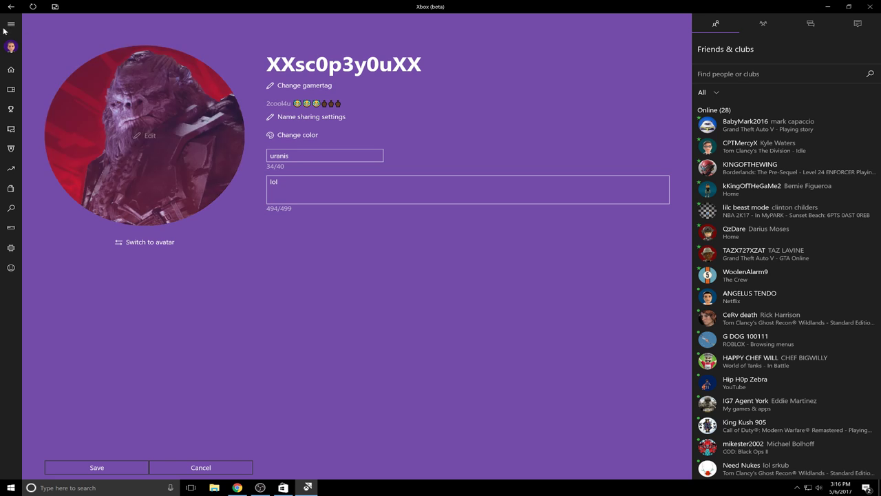
Refresh the app and reopen the profile's customization in gamerpic view to check the picture
left_click(11, 47)
left_click(33, 6)
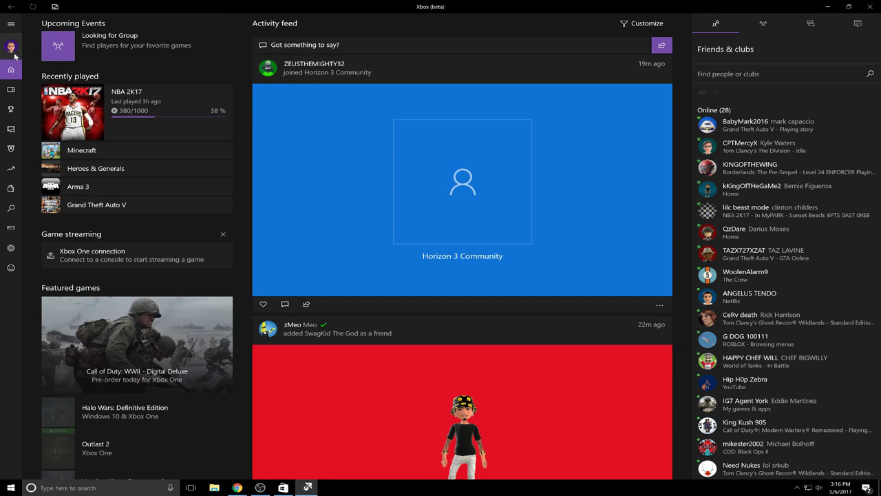
left_click(11, 48)
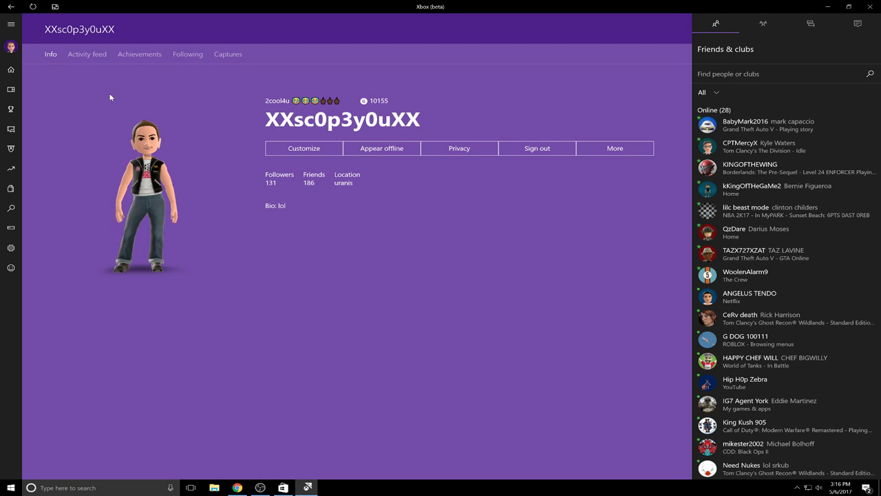
left_click(283, 152)
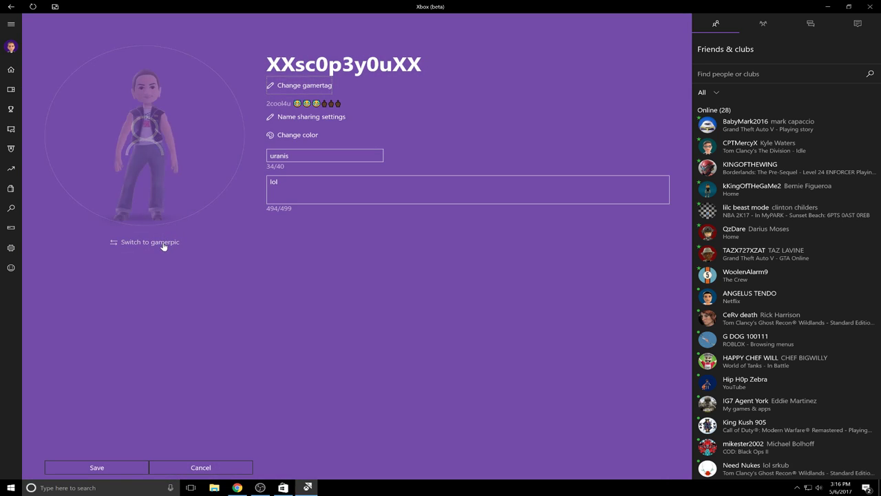
left_click(163, 244)
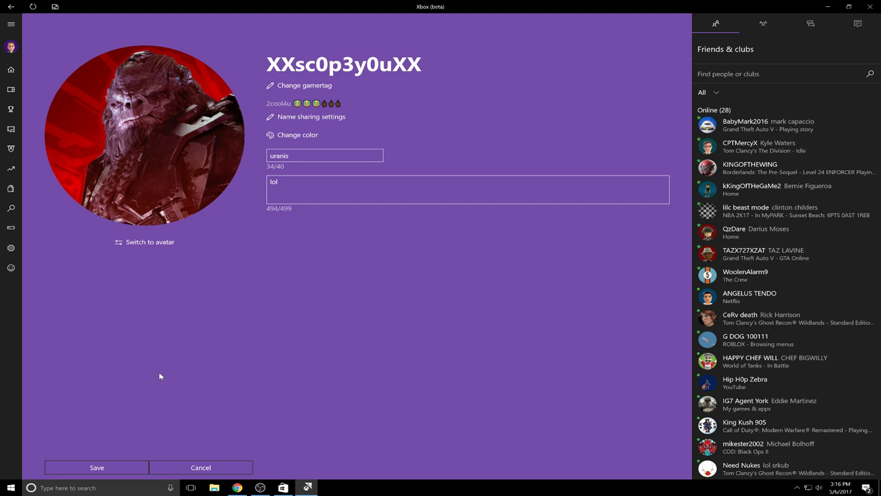
left_click(260, 487)
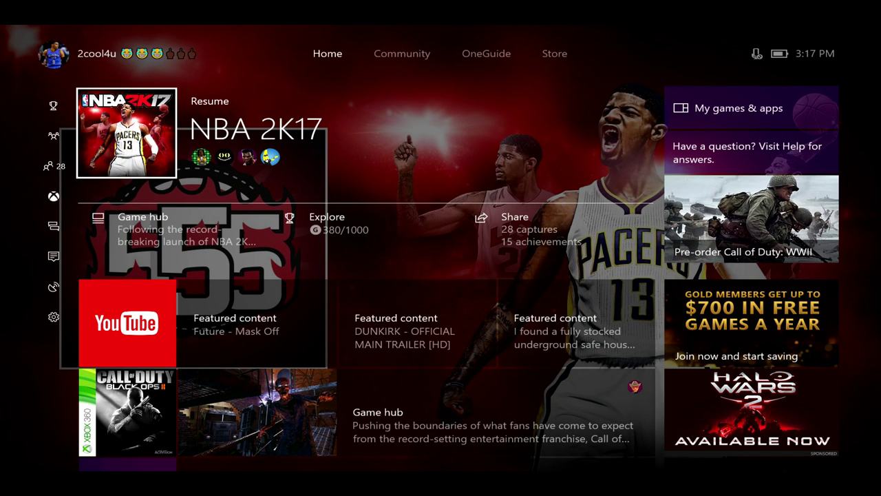
On the Xbox One console, open the signed-in account from the Guide and bring up its profile customization to check the gamerpic
key("super")
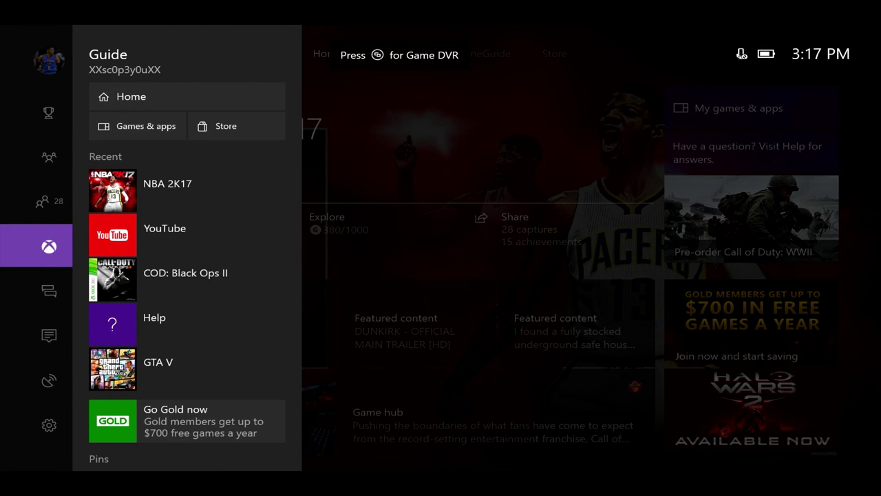
key("Up")
key("Up")
key("Up")
key("Up")
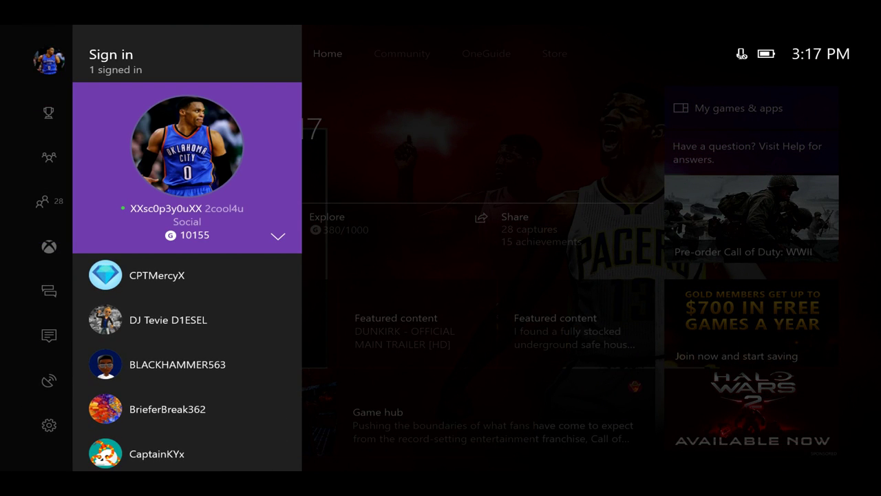
key("Return")
key("Return")
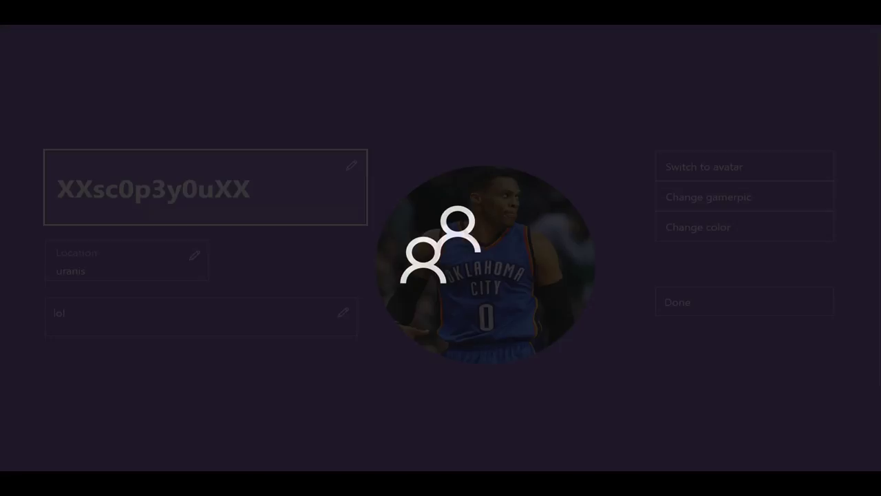